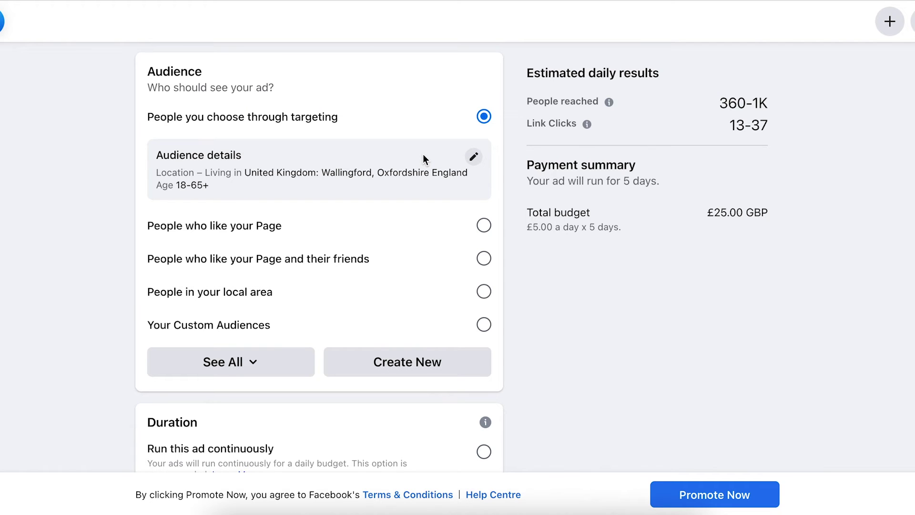
# Open Edit audience for the page ad, currently all genders, ages 18–65+, Wallingford
pyautogui.click(473, 158)
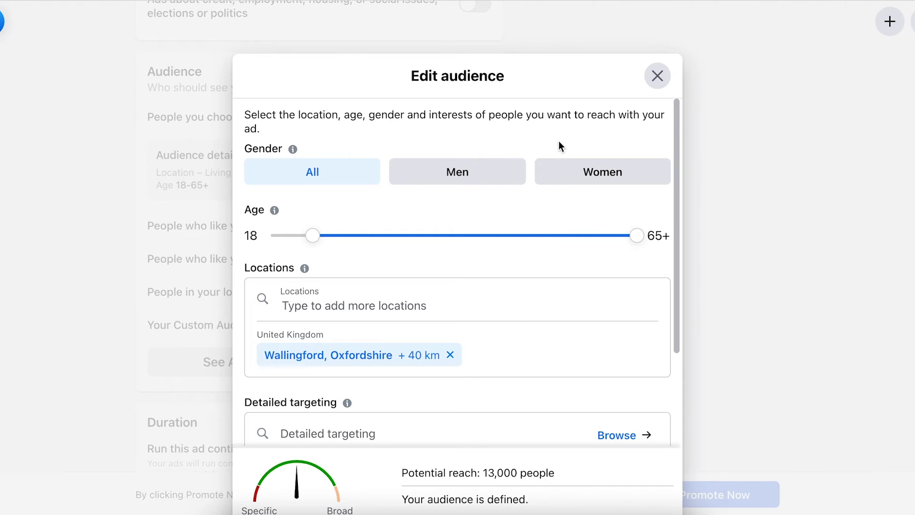
# Target only women aged 25 to 55 and remove the Wallingford location chip
pyautogui.click(587, 176)
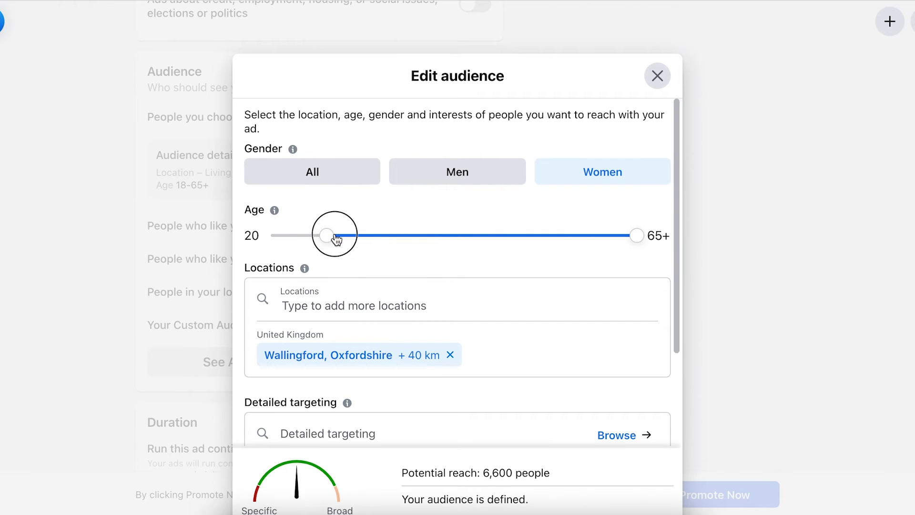
pyautogui.moveTo(337, 240); pyautogui.dragTo(361, 240)
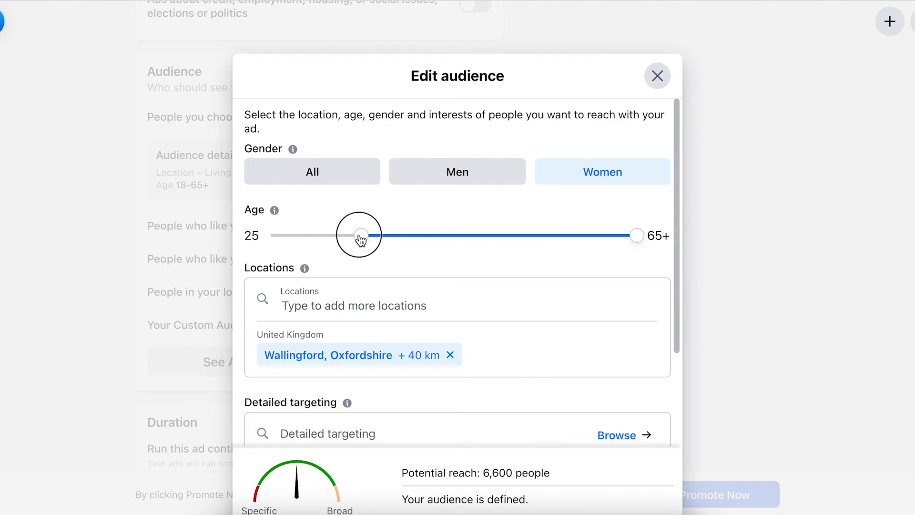
pyautogui.moveTo(637, 235); pyautogui.dragTo(574, 240)
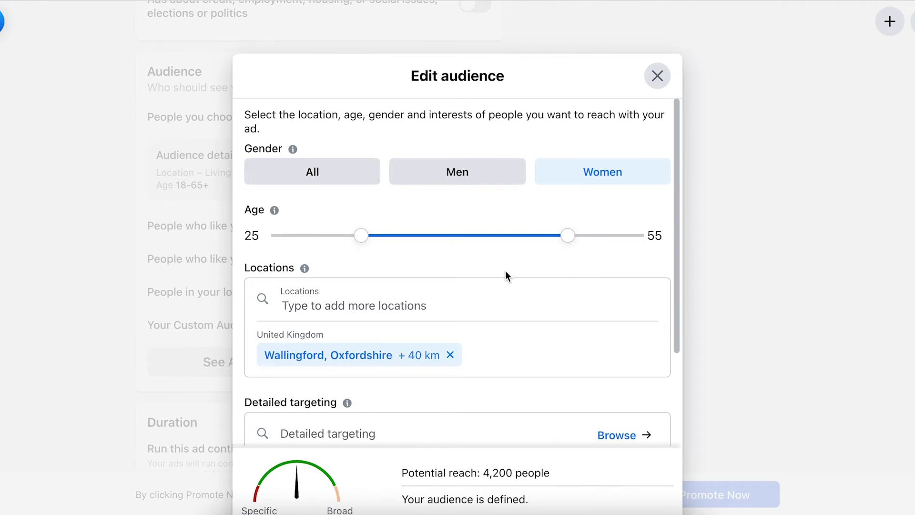
pyautogui.scroll(-3, 506, 271)
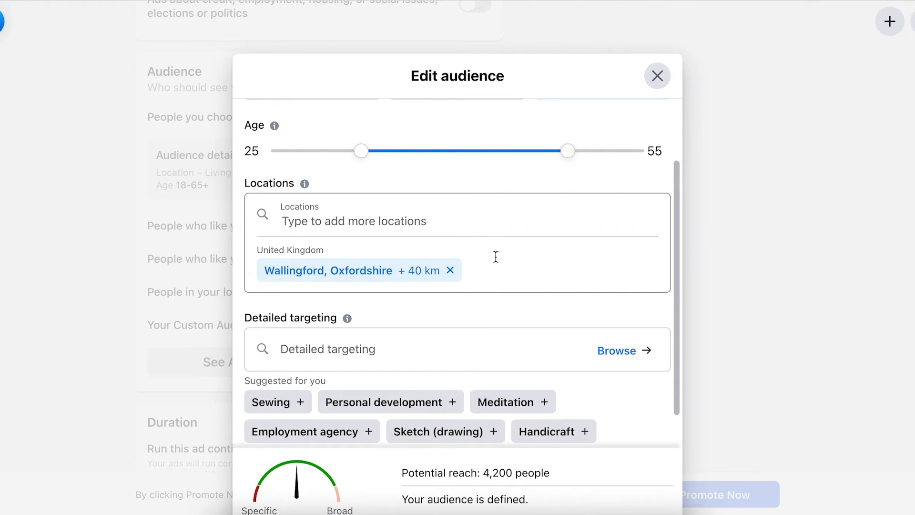
pyautogui.click(451, 270)
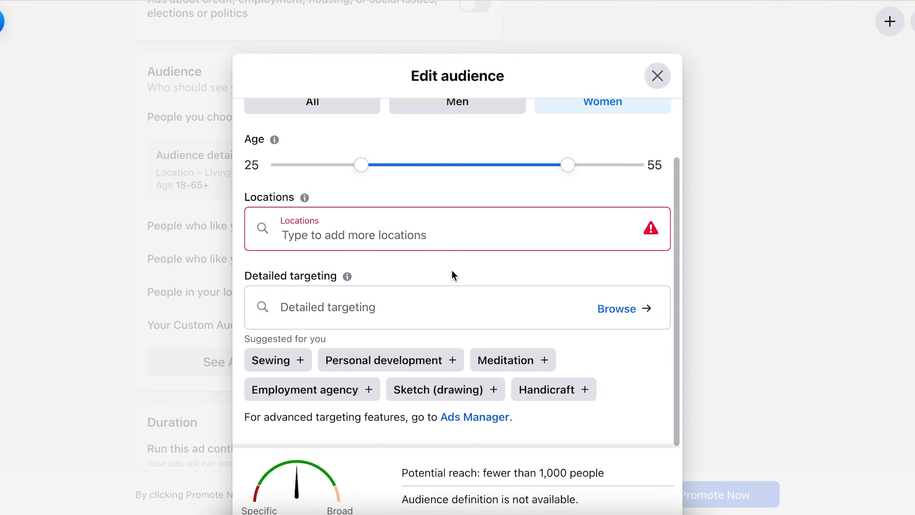
# Set United Kingdom (Country) as the location, lifting potential reach to 14,000,000
pyautogui.click(431, 239)
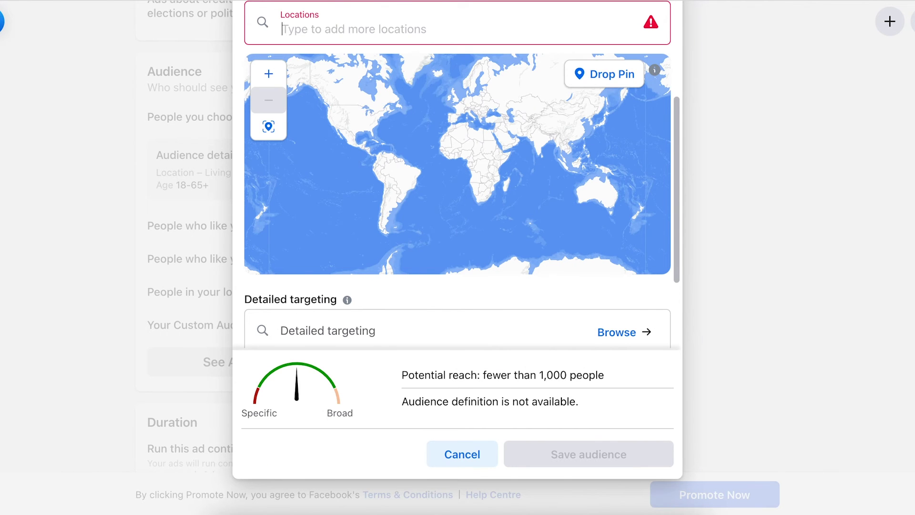
pyautogui.write('united kin')
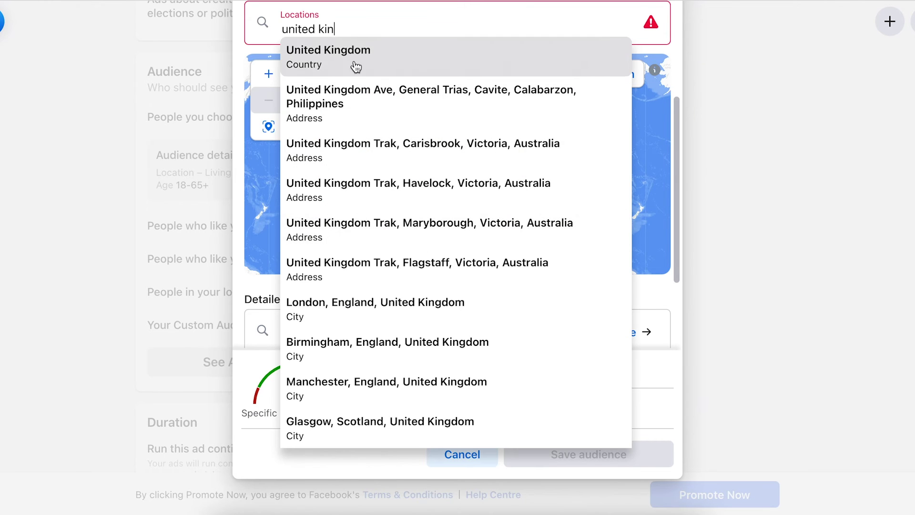
pyautogui.click(355, 64)
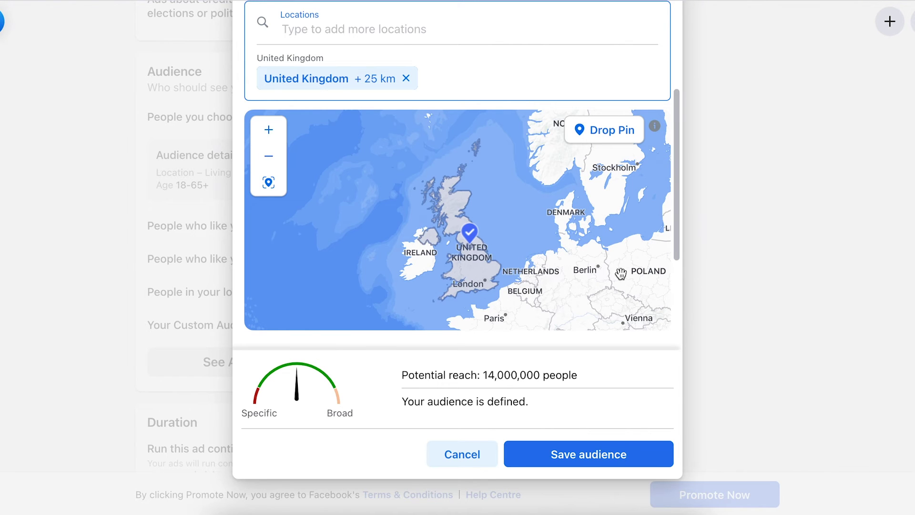
pyautogui.moveTo(678, 231); pyautogui.dragTo(678, 305)
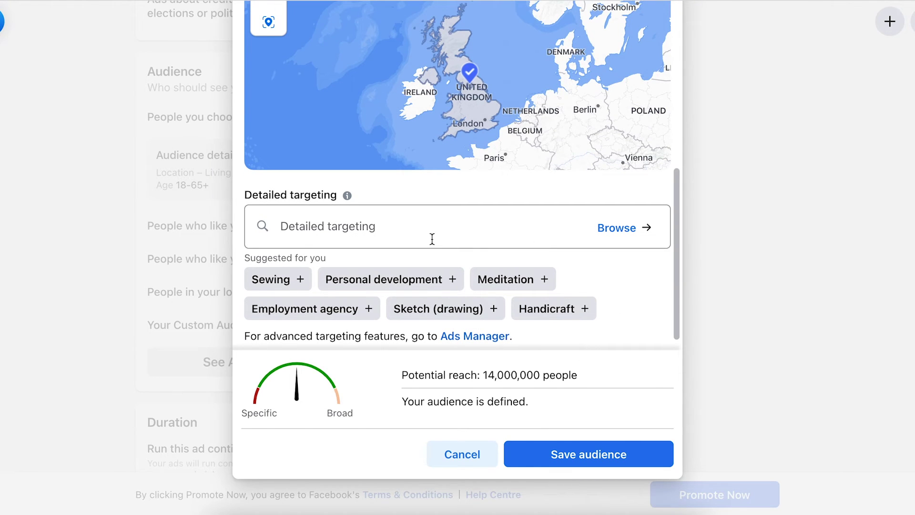
# Tick Women's clothing under Shopping and fashion > Clothing in Detailed targeting, then return to Edit audience
pyautogui.click(367, 231)
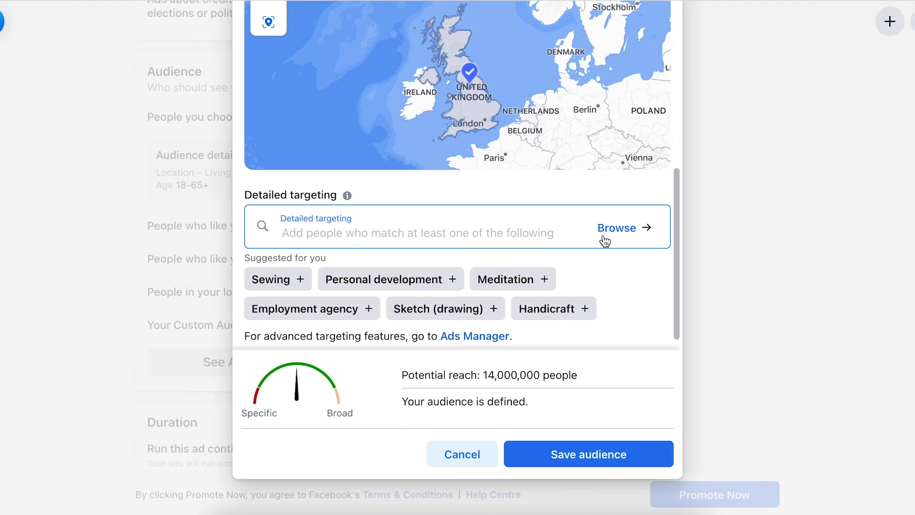
pyautogui.scroll(2, 618, 232)
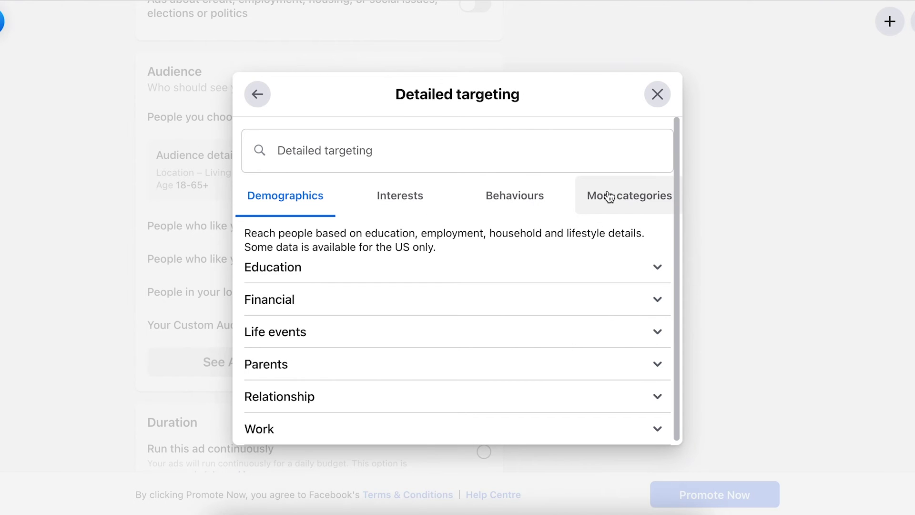
pyautogui.click(402, 202)
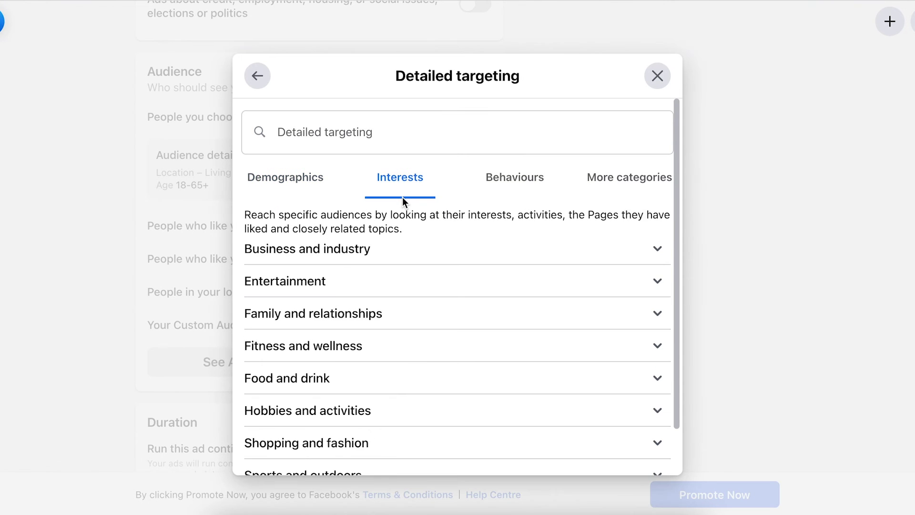
pyautogui.scroll(-1, 423, 302)
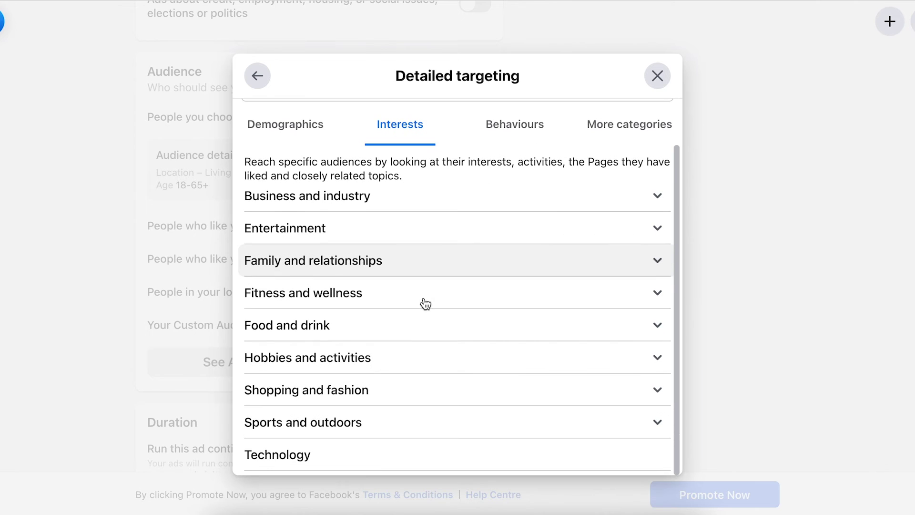
pyautogui.click(444, 390)
pyautogui.scroll(-2, 446, 390)
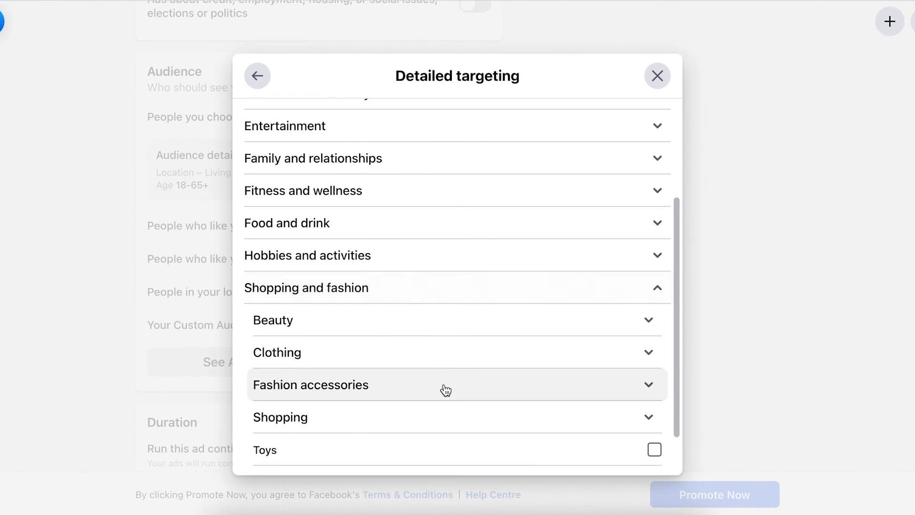
pyautogui.scroll(-1, 446, 390)
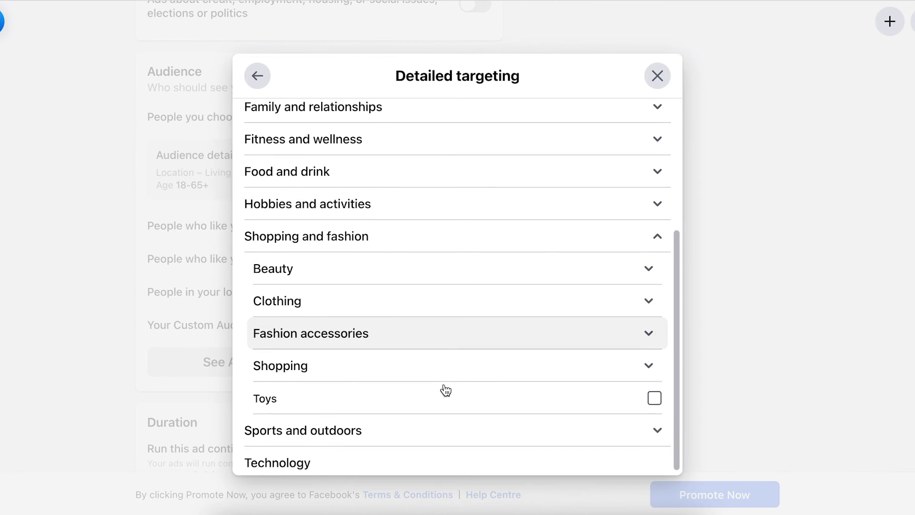
pyautogui.click(445, 300)
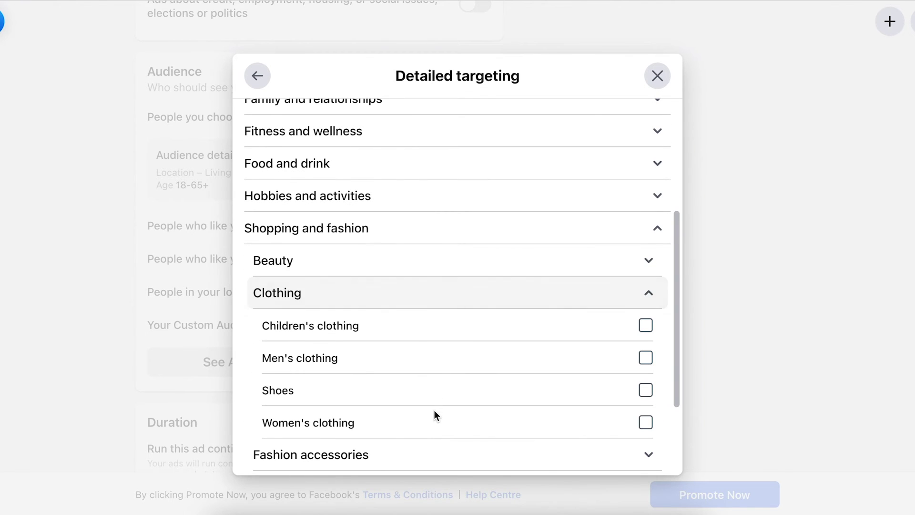
pyautogui.click(643, 425)
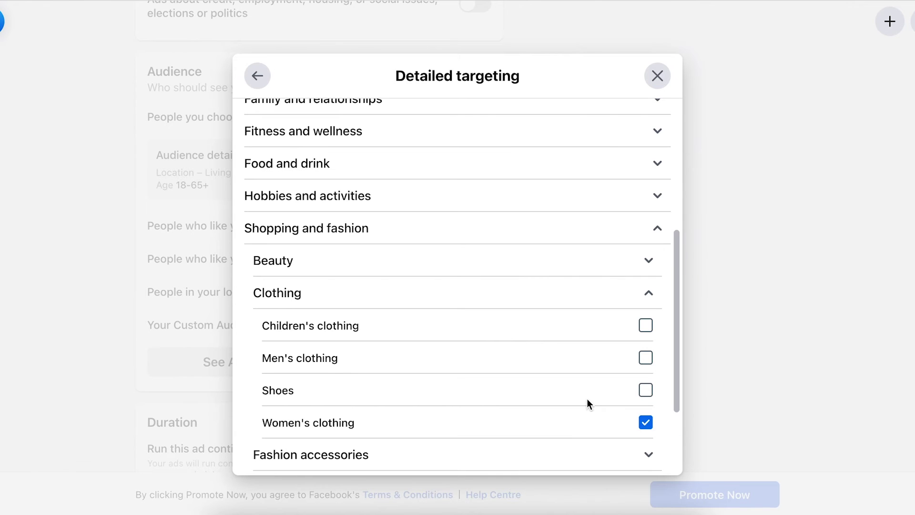
pyautogui.scroll(-3, 588, 402)
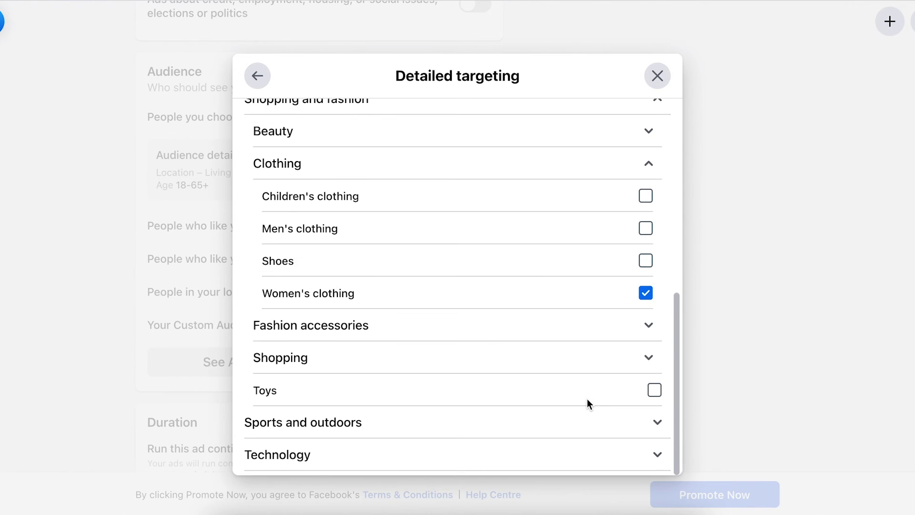
pyautogui.click(259, 76)
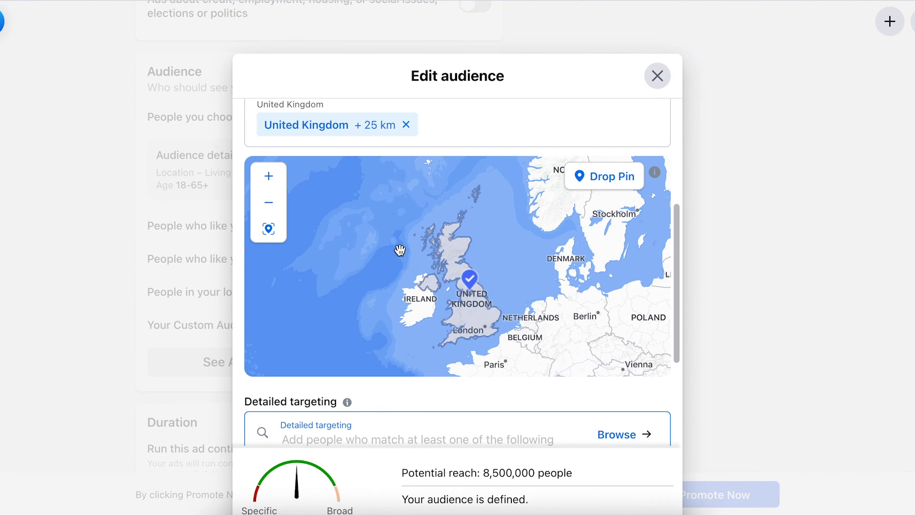
# Save the audience of UK women aged 25–55 interested in Women's clothing
pyautogui.scroll(-5, 399, 250)
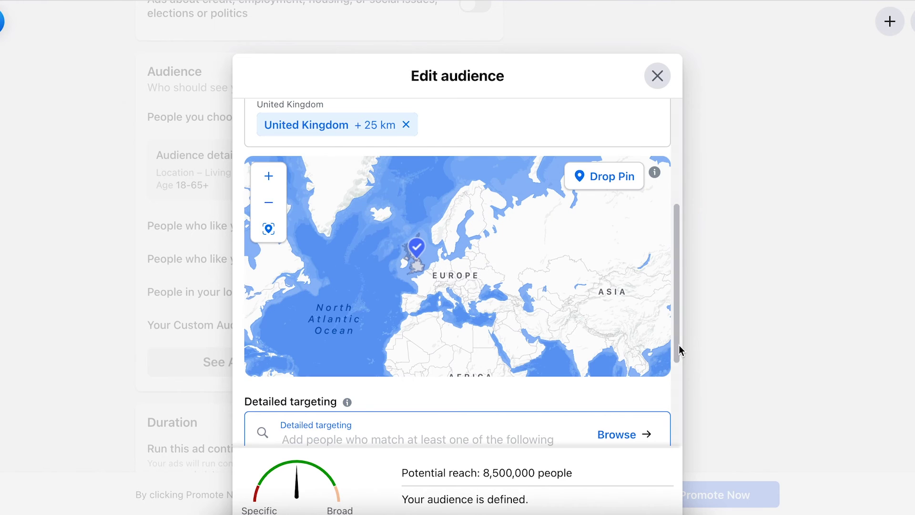
pyautogui.moveTo(679, 350); pyautogui.dragTo(682, 431)
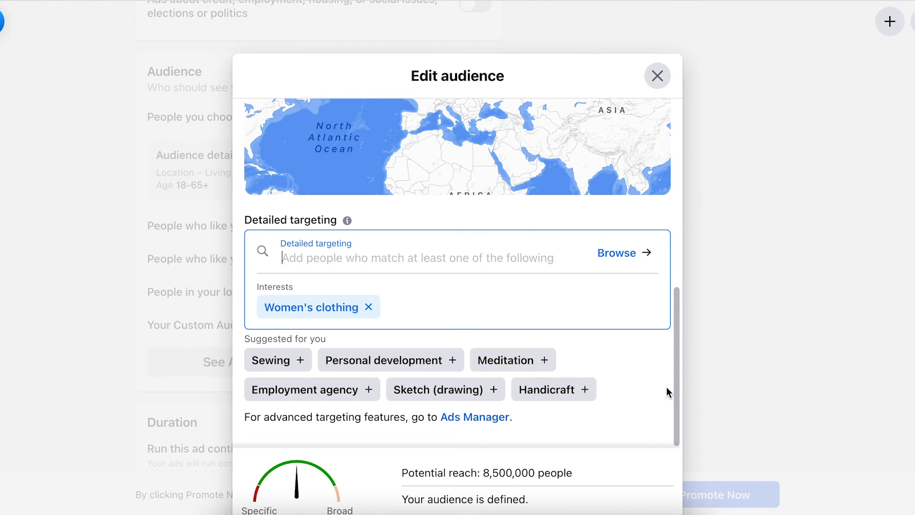
pyautogui.moveTo(679, 352); pyautogui.dragTo(678, 408)
pyautogui.scroll(-2, 730, 420)
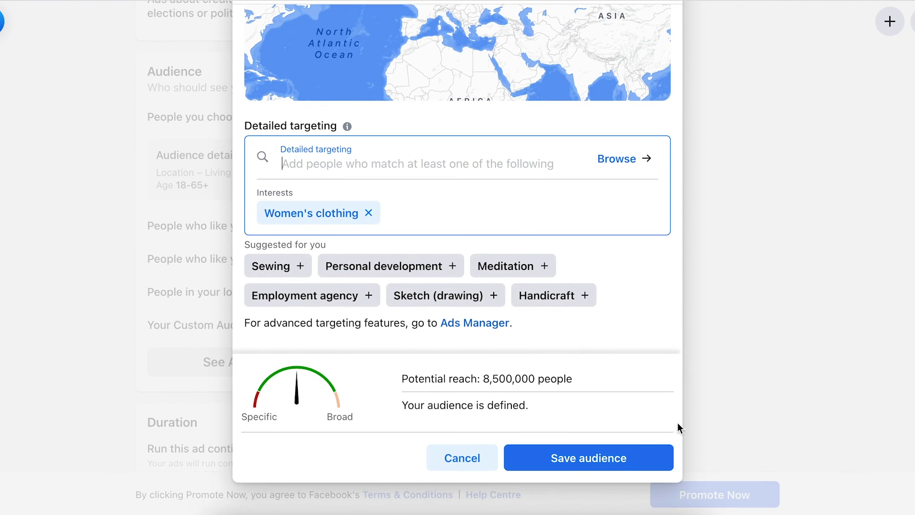
pyautogui.click(619, 458)
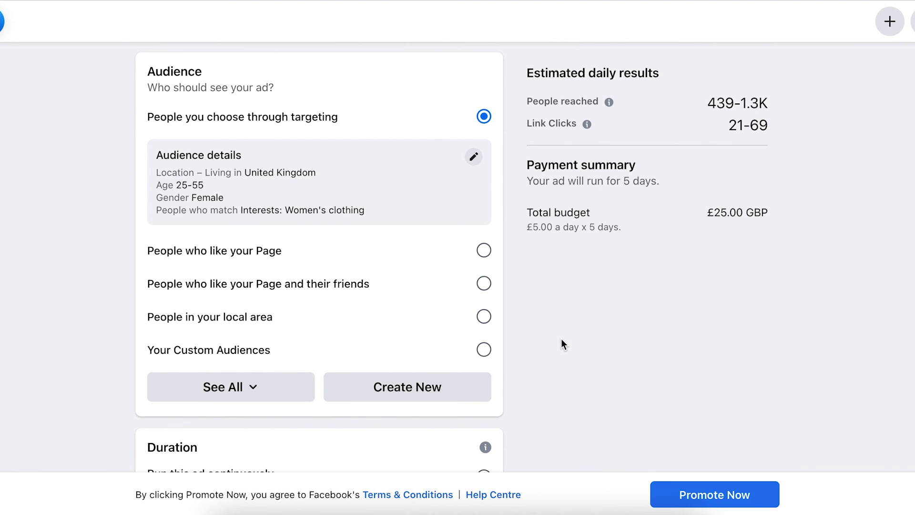
# Set the ad's end date to 29 November 2020 for a 10-day run
pyautogui.scroll(-3, 466, 363)
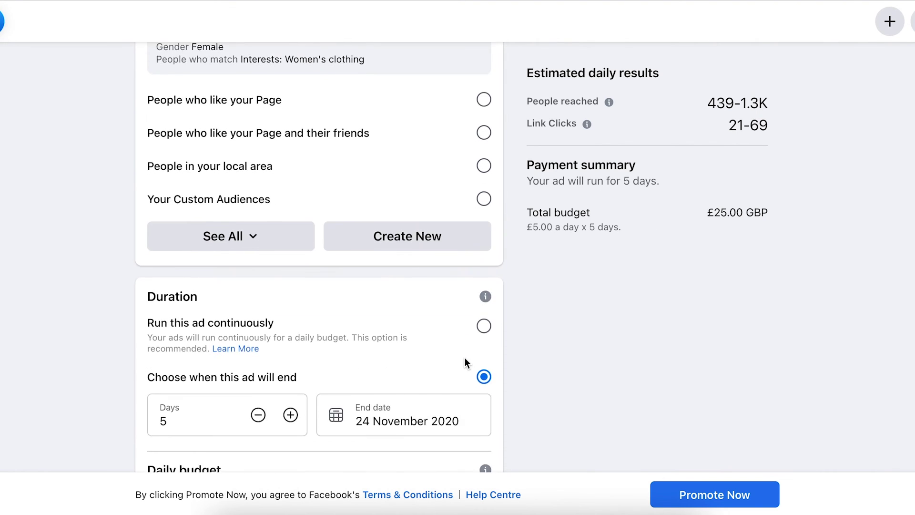
pyautogui.scroll(-3, 465, 363)
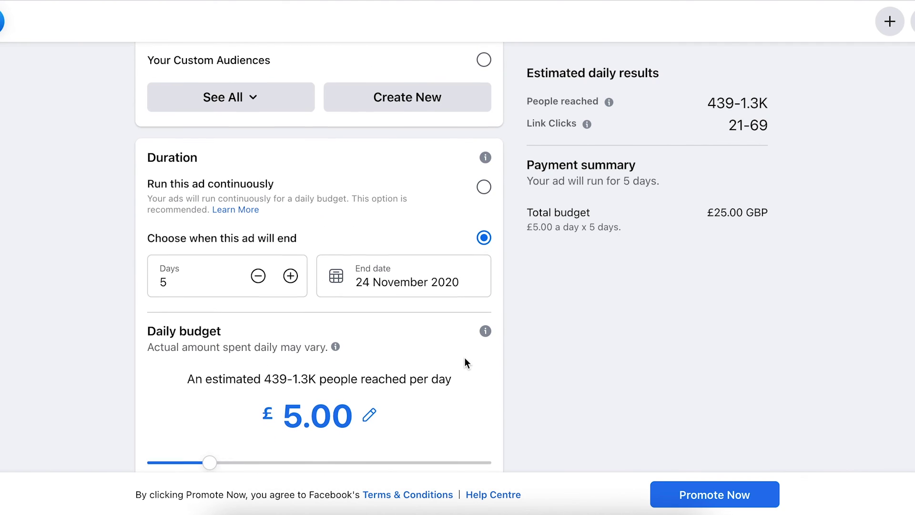
pyautogui.click(386, 267)
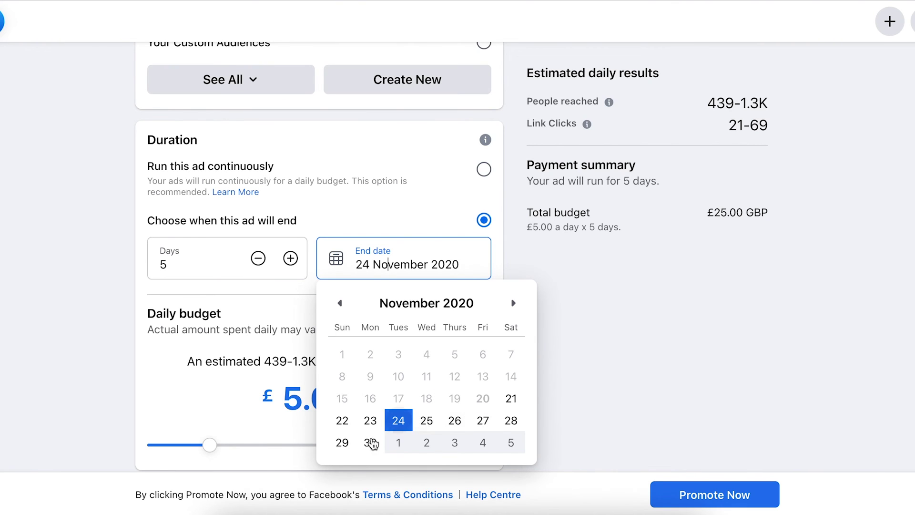
pyautogui.click(343, 444)
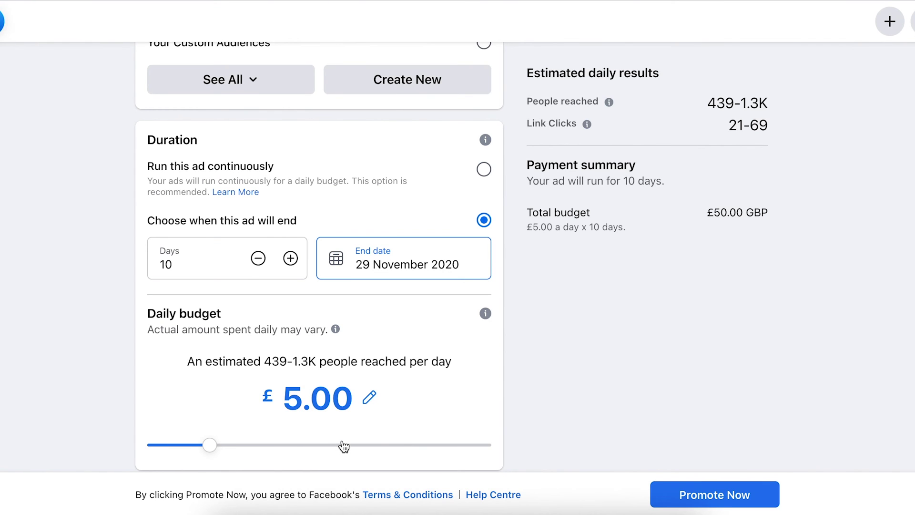
# Adjust the Daily budget slider to £10.00, making the 10-day total £100.00
pyautogui.click(213, 446)
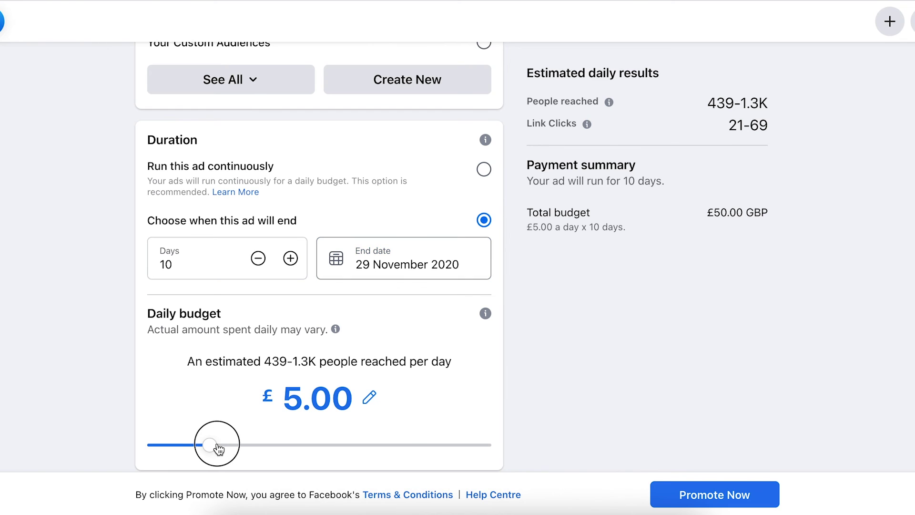
pyautogui.moveTo(218, 448); pyautogui.dragTo(224, 446)
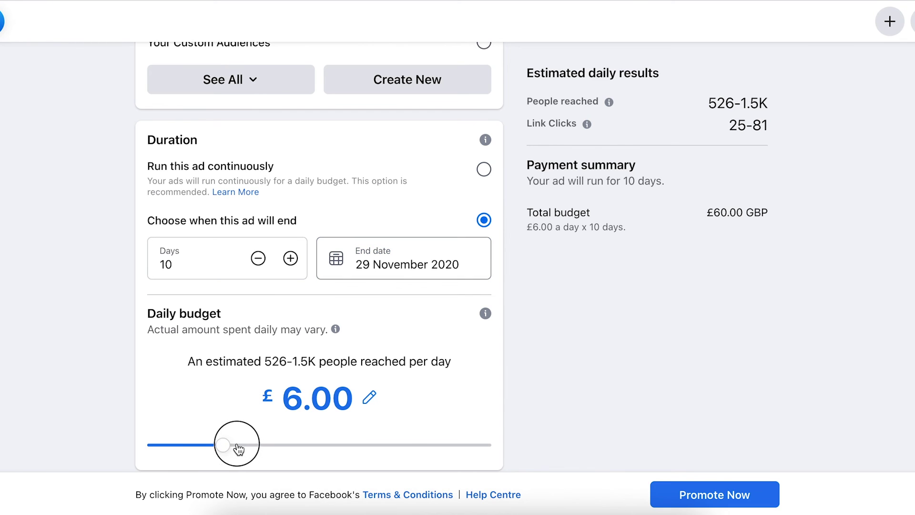
pyautogui.click(317, 446)
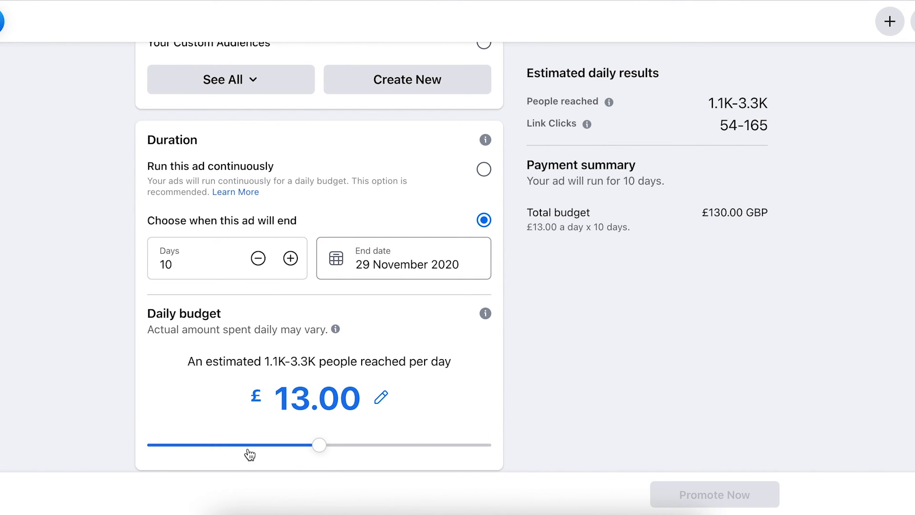
pyautogui.moveTo(320, 445); pyautogui.dragTo(279, 449)
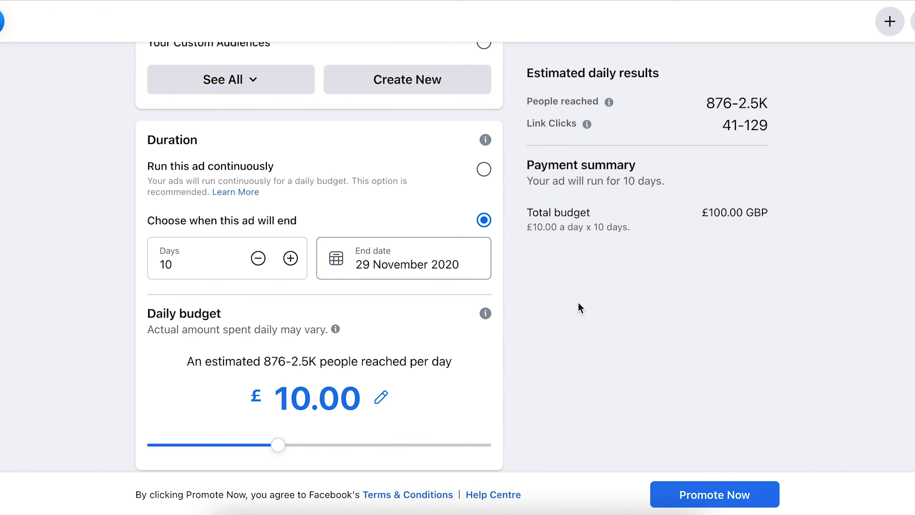
pyautogui.scroll(-3, 579, 302)
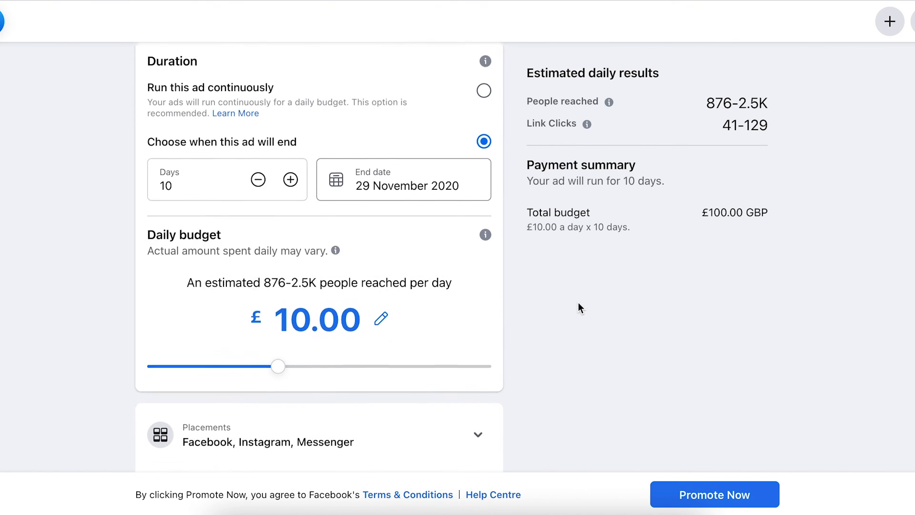
pyautogui.scroll(-2, 579, 305)
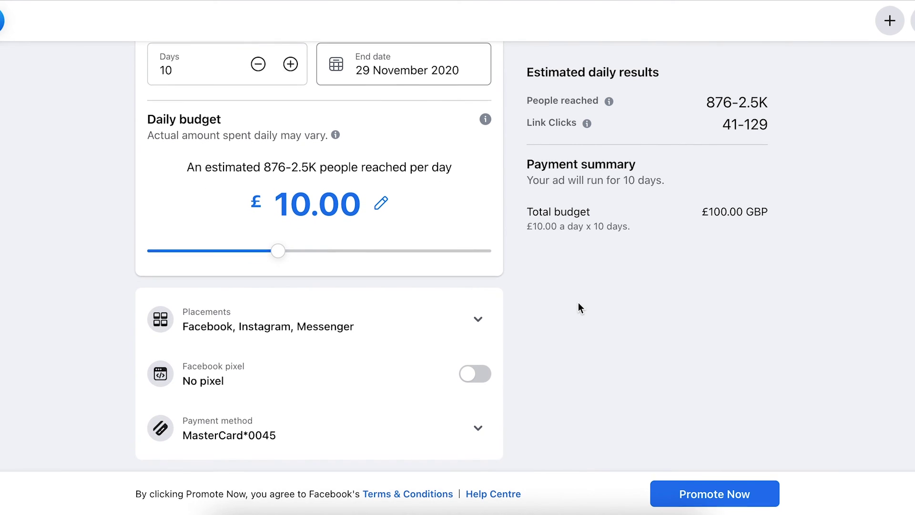